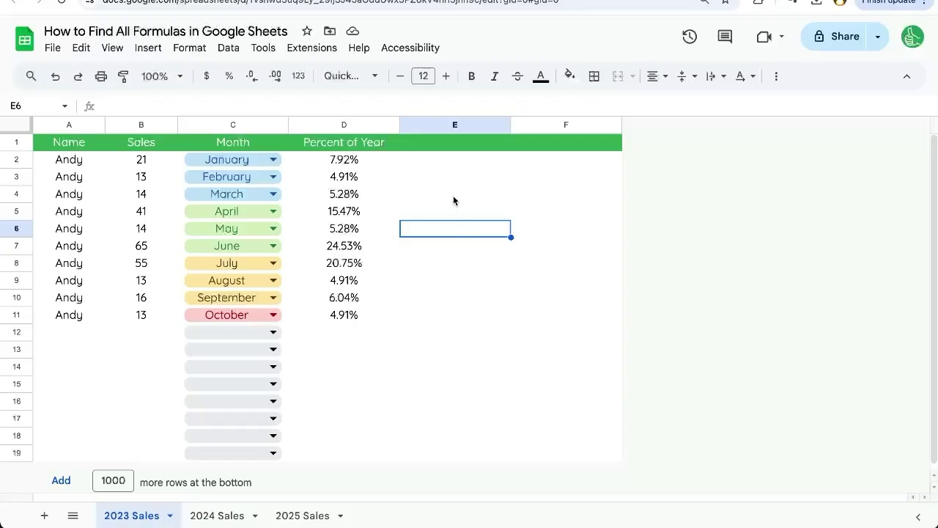
Enter a SUM formula in cell E2 that totals the sales in B2:B11.
click(438, 165)
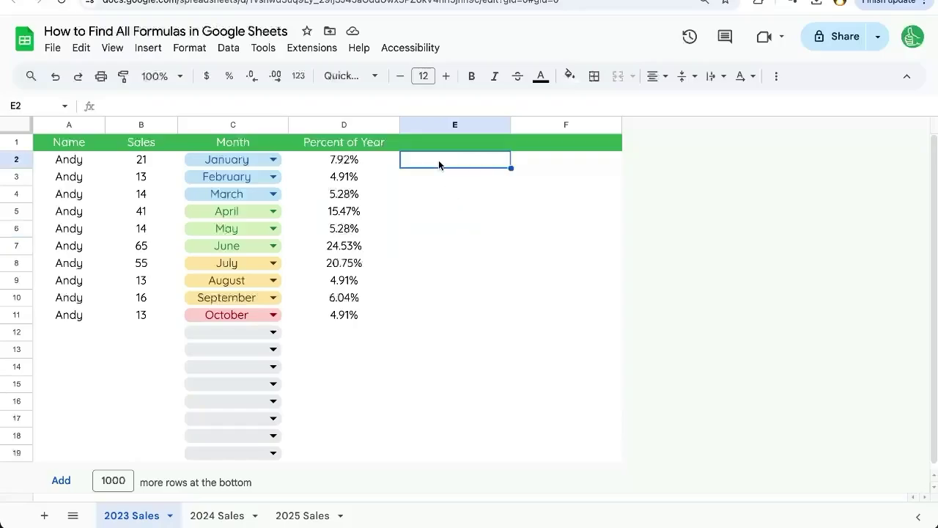
double_click(438, 161)
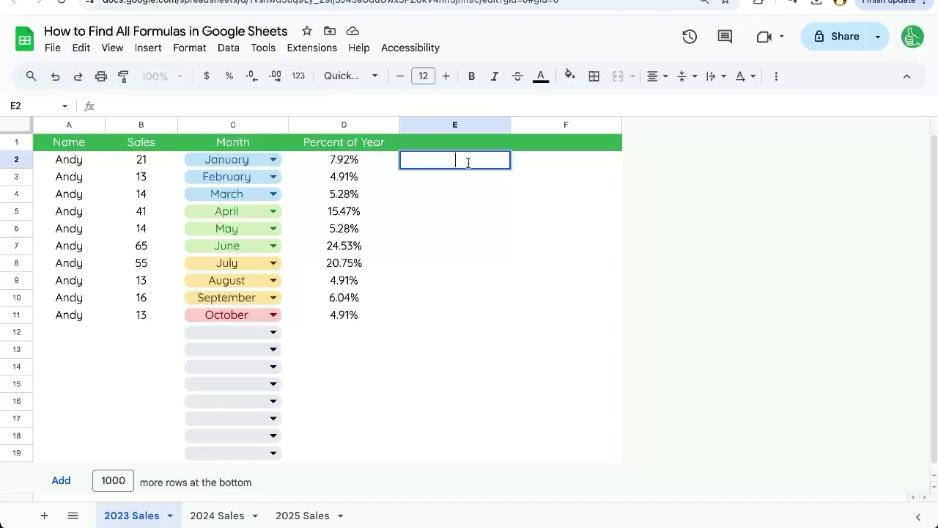
text(=)
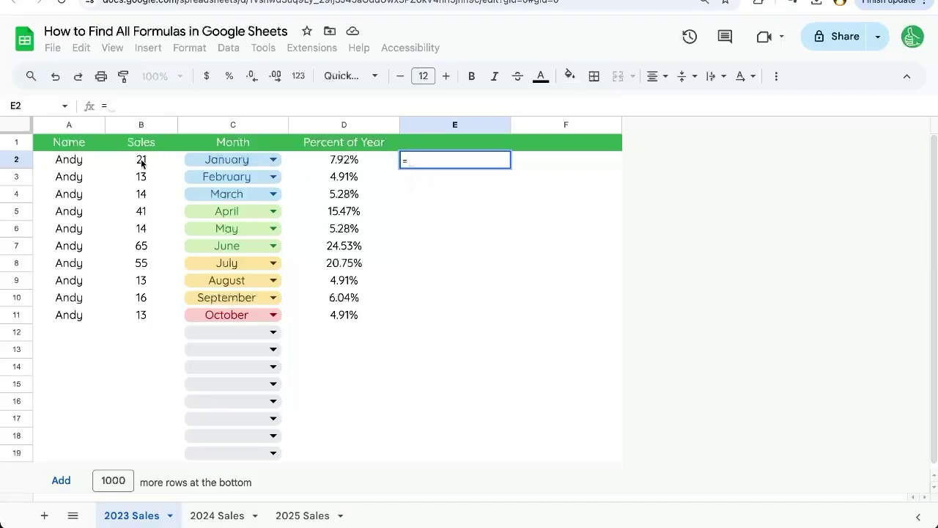
text(sU)
key(Tab)
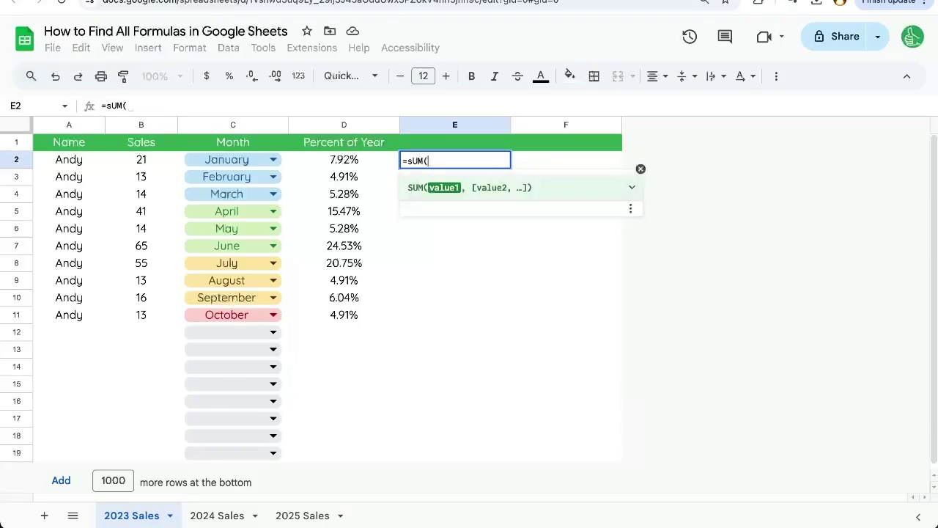
drag(155, 159, 153, 315)
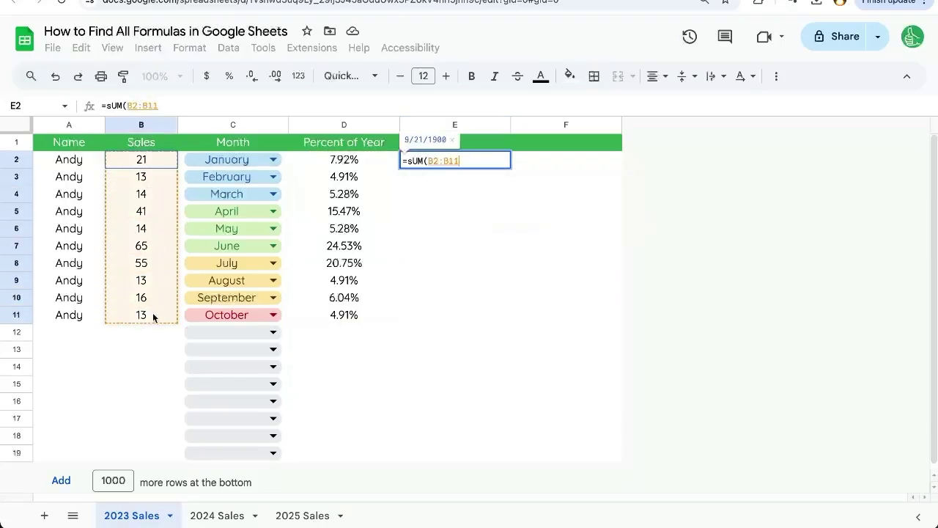
key(Return)
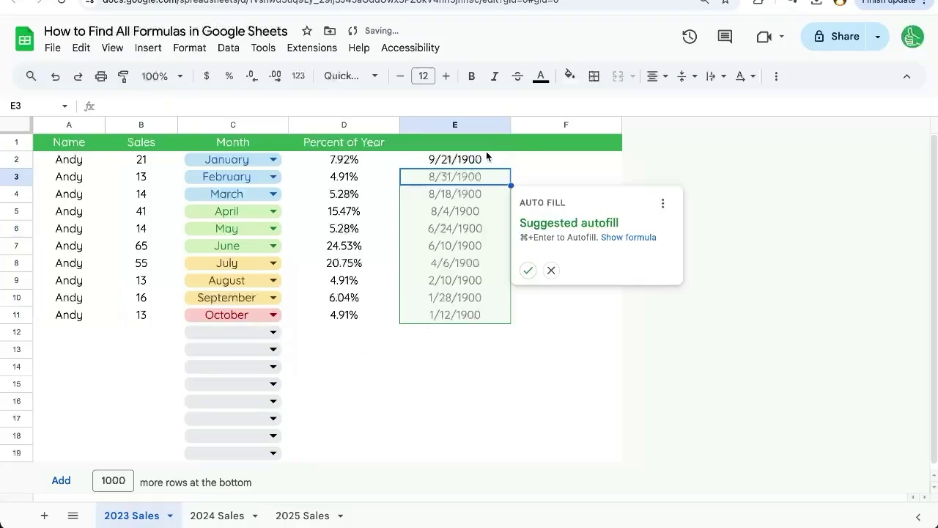
Reformat cells E2:E12 to display a plain number instead of a date.
key(super+Return)
click(179, 48)
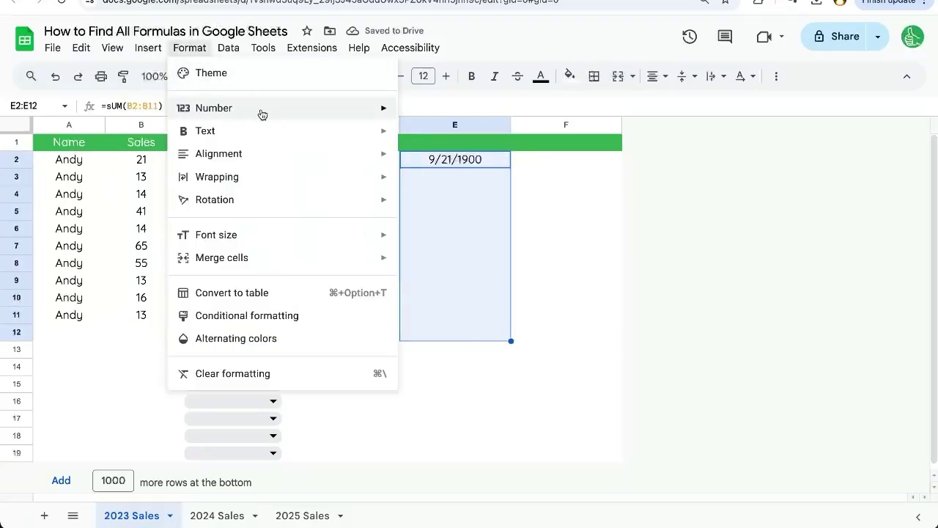
mouse_move(213, 107)
click(448, 88)
click(488, 162)
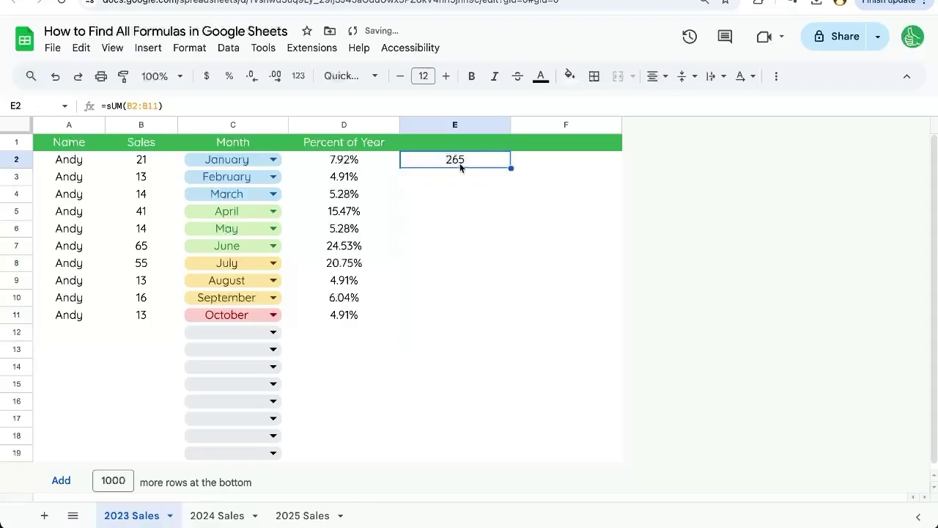
Remove the SUM formula from cell E2.
double_click(462, 161)
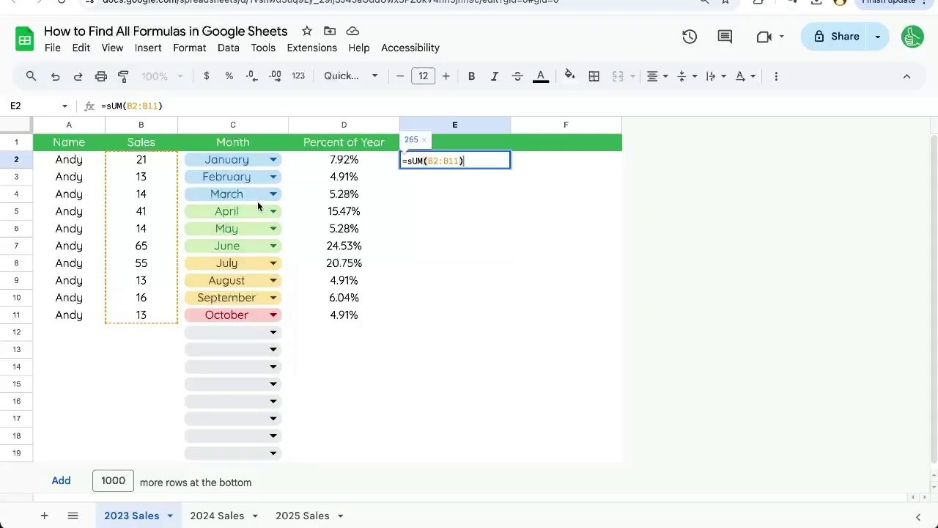
drag(480, 160, 414, 161)
key(BackSpace)
key(BackSpace)
key(BackSpace)
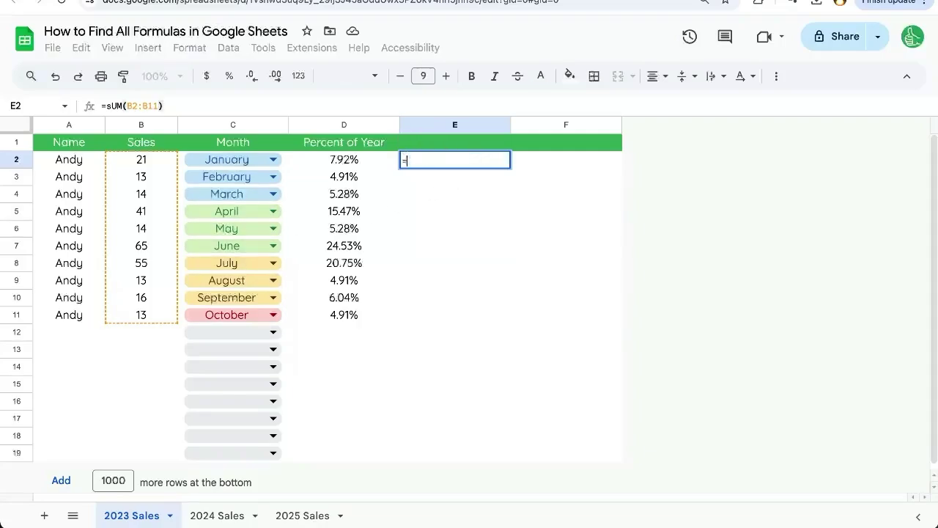
Check the function suggestions in cell E2 for formulas beginning with a, add and minus.
text(=)
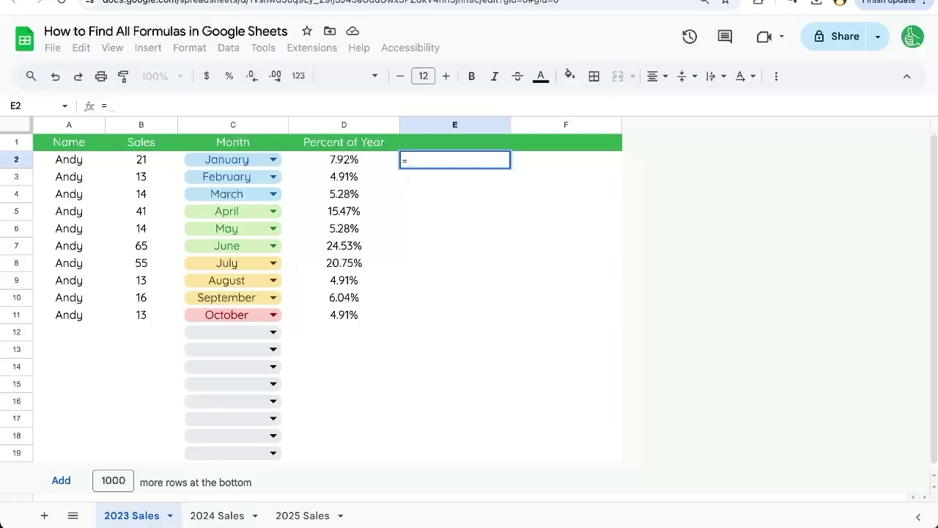
text(a)
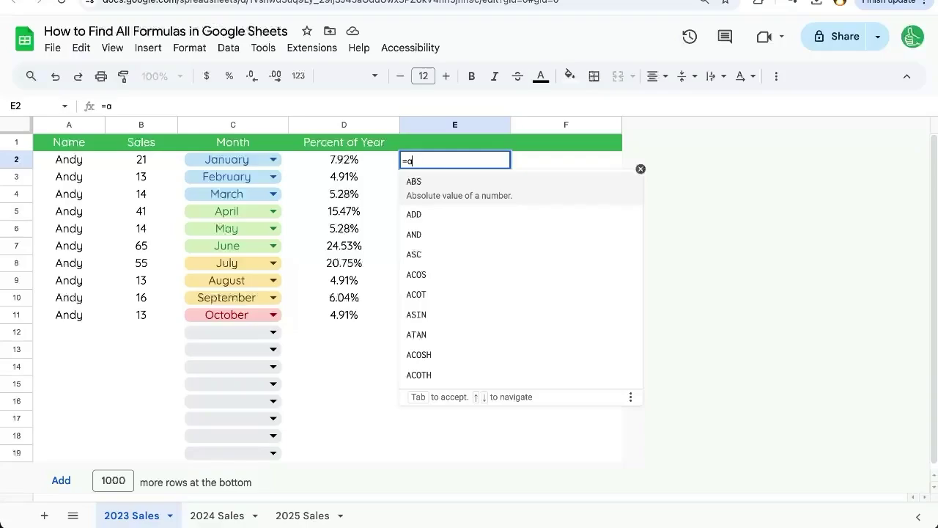
text(dd)
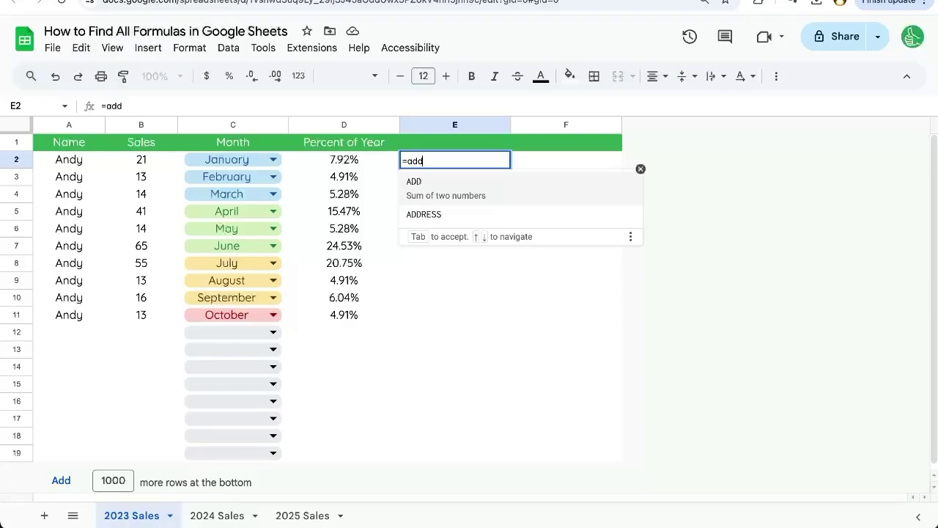
key(BackSpace)
key(BackSpace)
key(BackSpace)
text(minus)
key(BackSpace)
key(BackSpace)
key(BackSpace)
key(BackSpace)
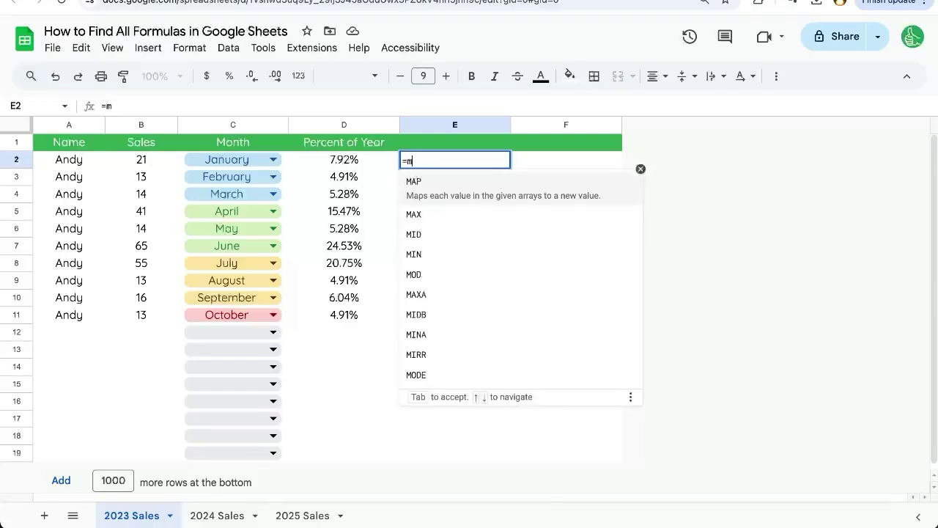
key(BackSpace)
key(BackSpace)
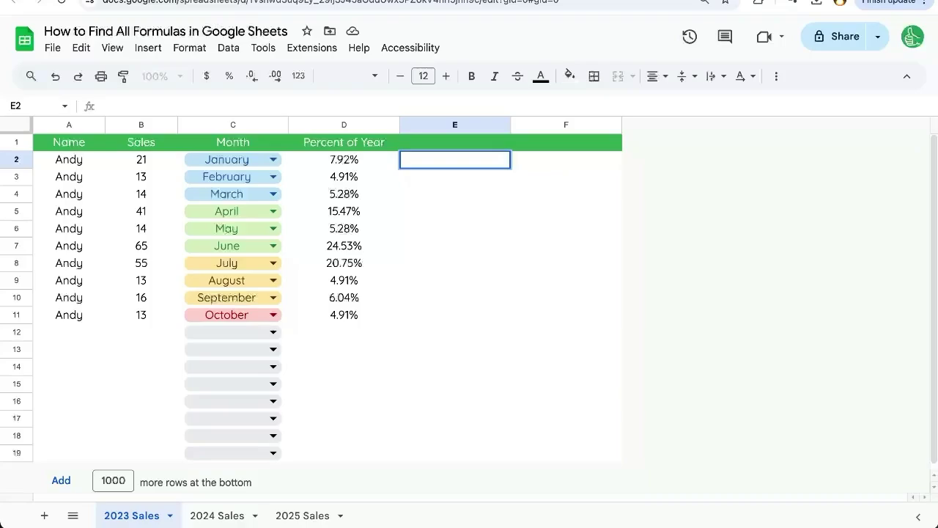
Check the function suggestions in E2 for the initial letters a, b, c and d, leaving the cell empty.
text(=a)
key(BackSpace)
text(b)
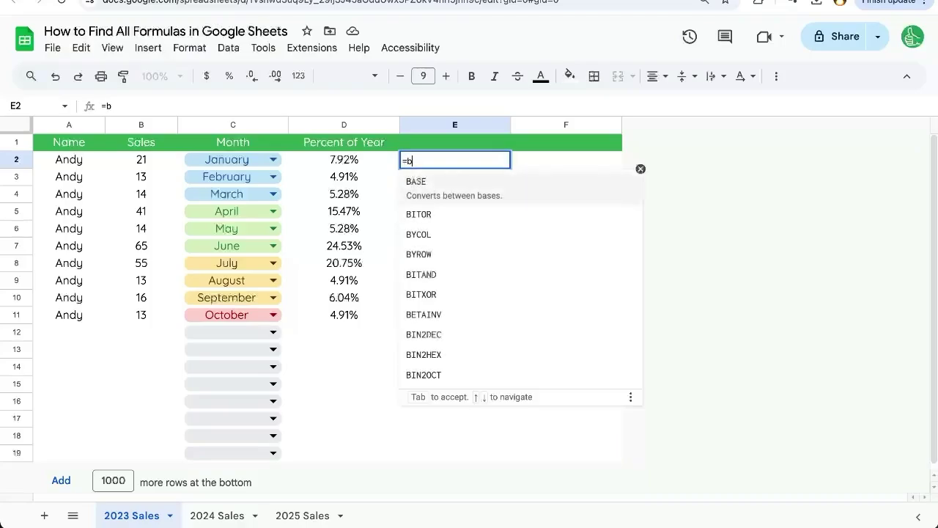
key(BackSpace)
text(c)
key(BackSpace)
text(d)
key(BackSpace)
key(BackSpace)
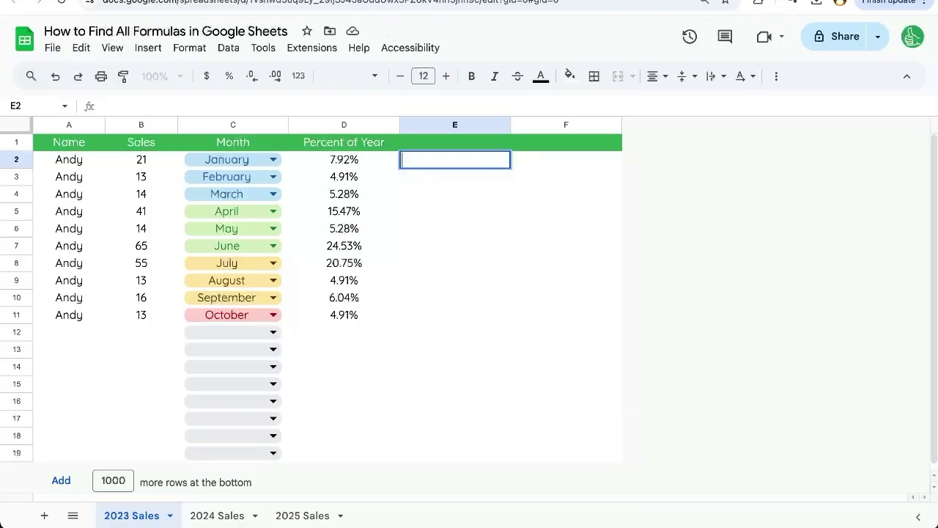
key(Return)
click(437, 159)
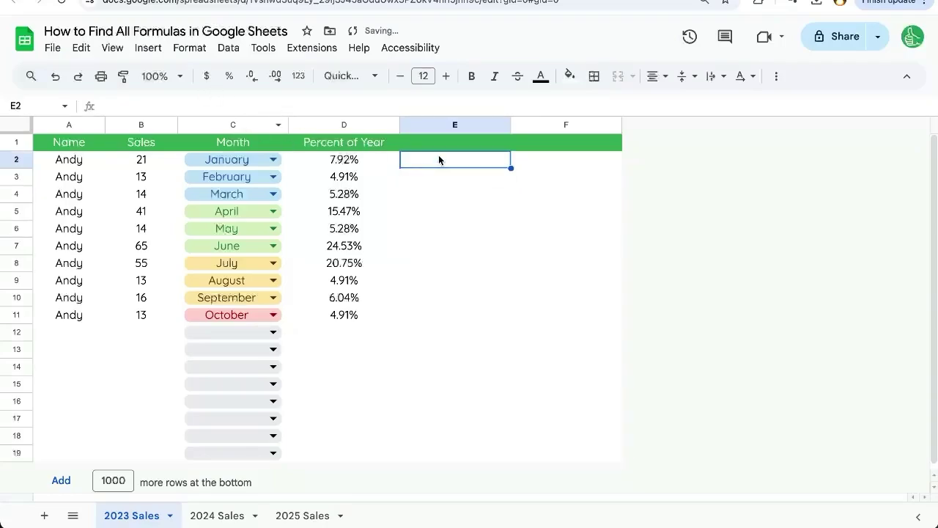
Browse the built-in functions available for insertion by category, including Date, Filter, Database and Math.
click(148, 50)
mouse_move(183, 344)
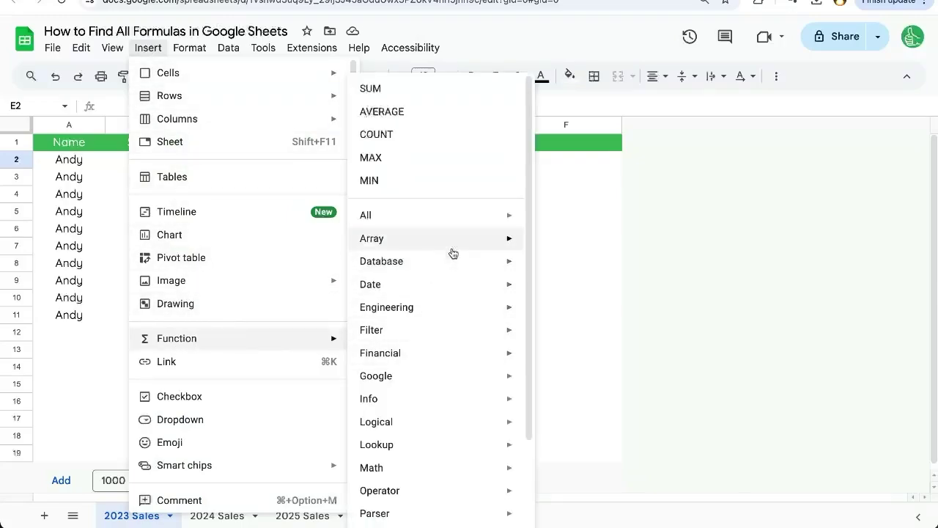
mouse_move(446, 293)
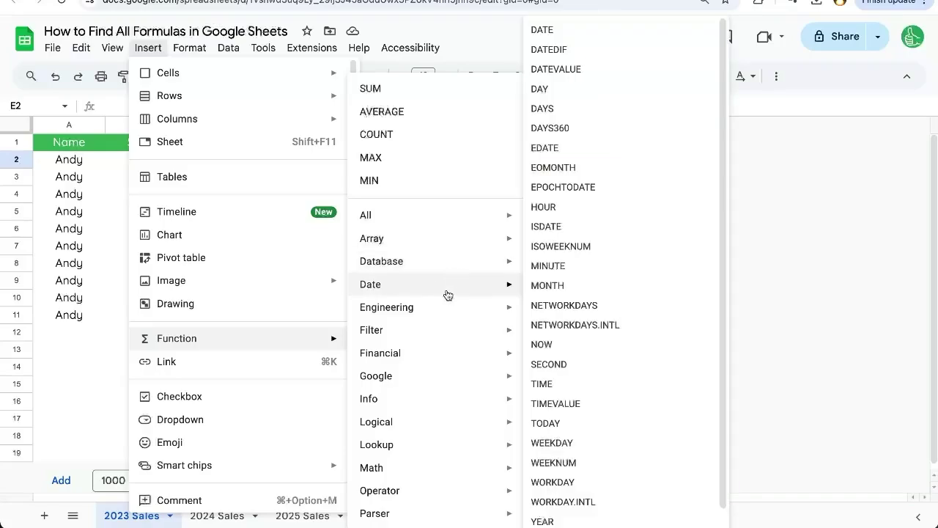
mouse_move(435, 251)
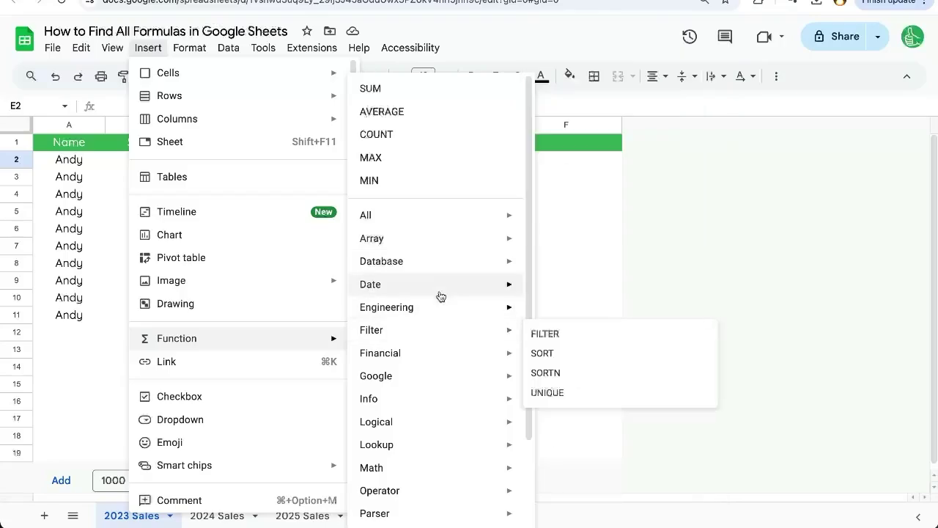
mouse_move(378, 217)
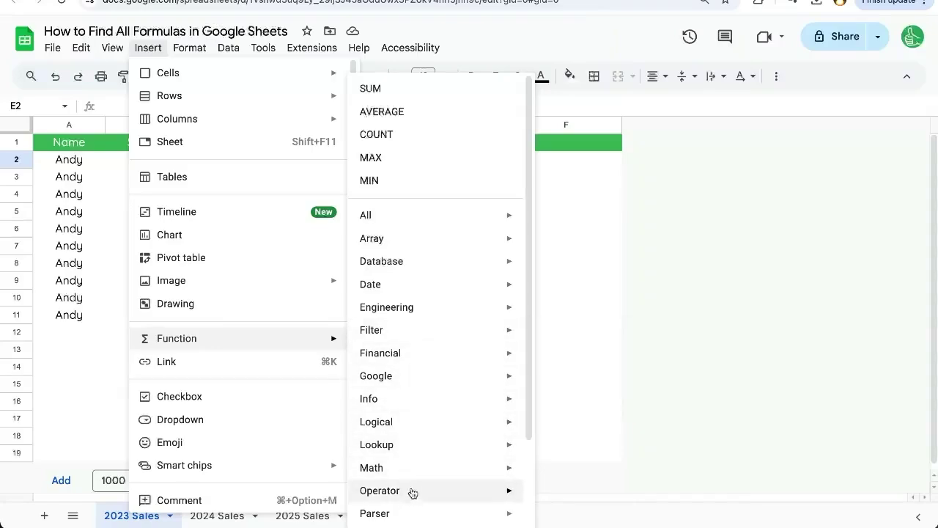
mouse_move(467, 266)
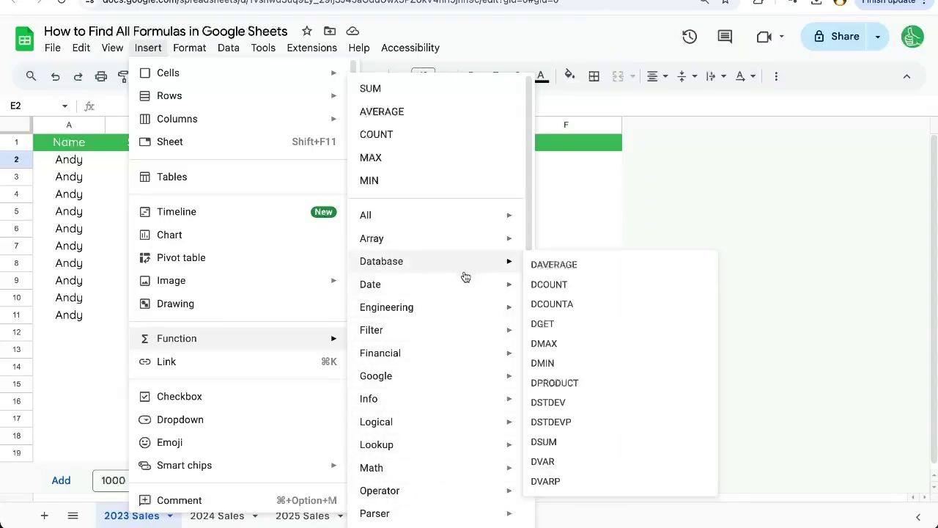
mouse_move(416, 463)
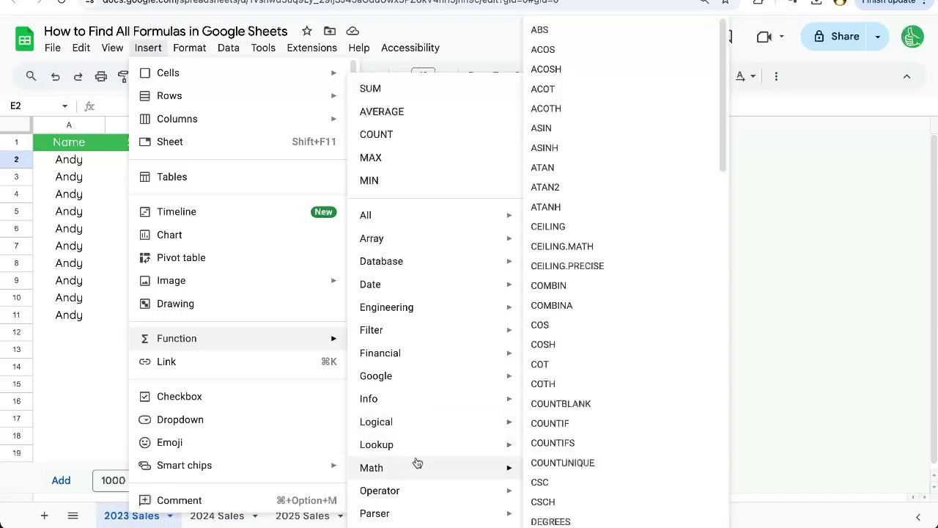
scroll(638, 243, down, 6)
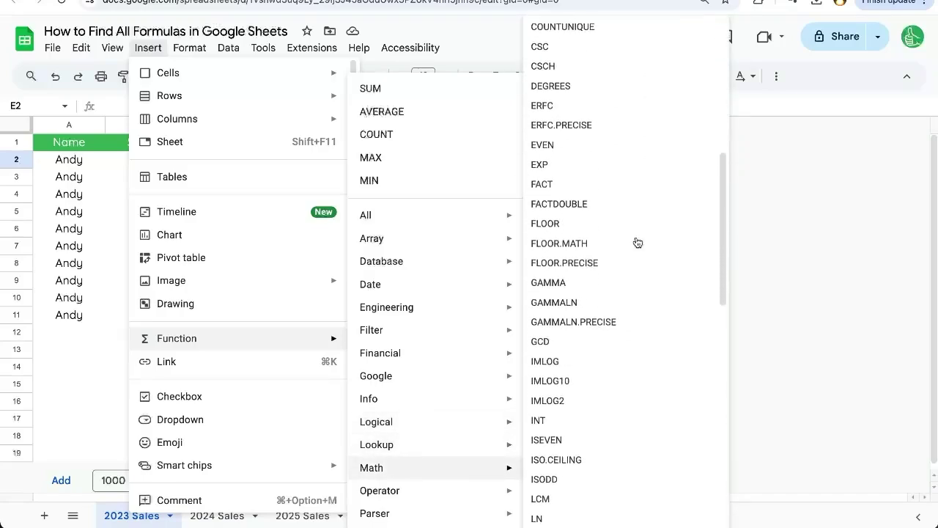
scroll(638, 243, up, 3)
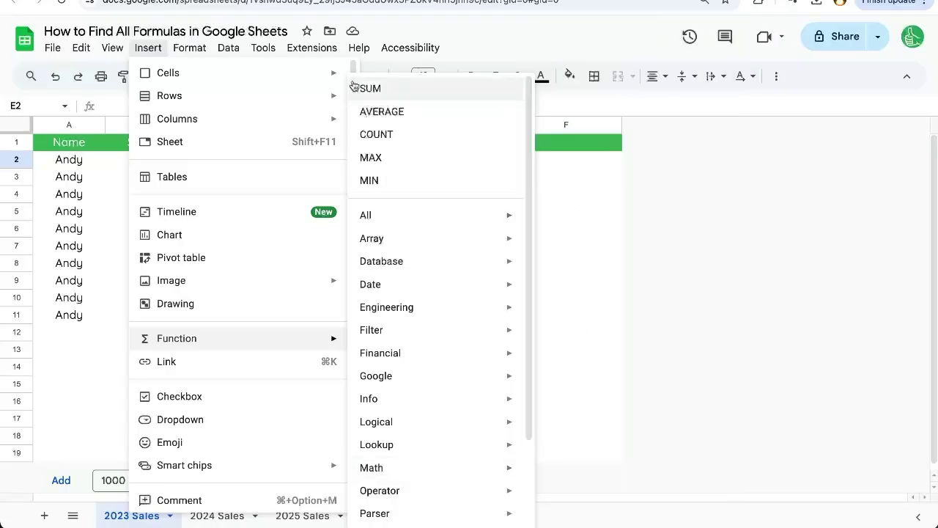
click(228, 48)
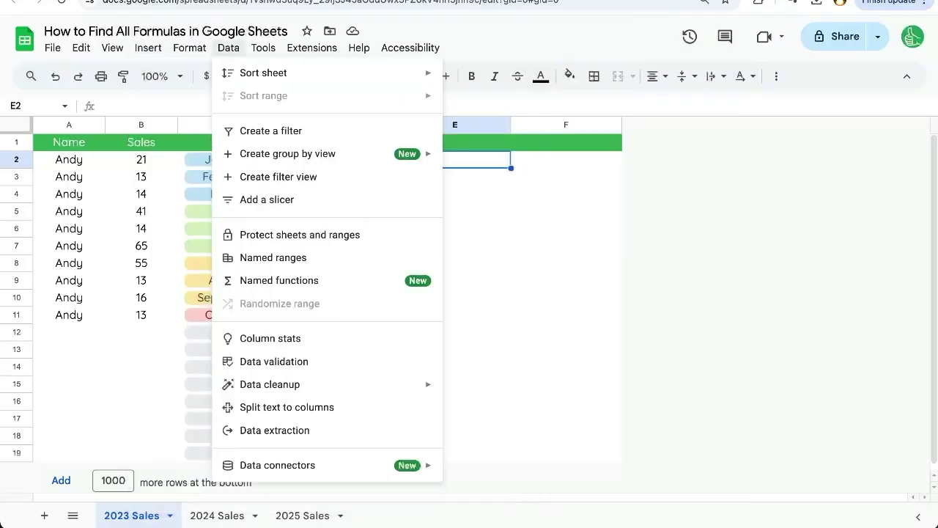
Open bettersheets.co/formulas in a new browser tab.
key(ctrl+t)
text(bettersheets.co)
text(/formulas)
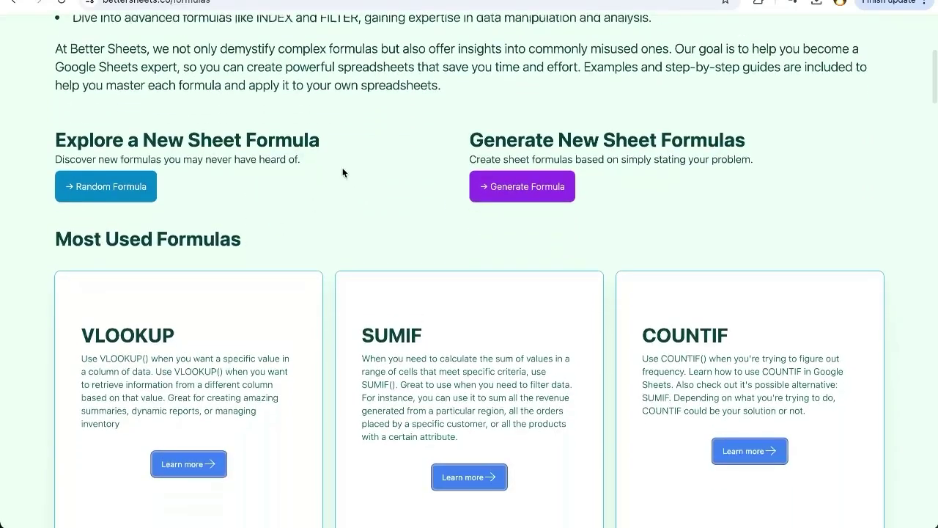
Open the IF() page from the directory of Google Sheets formulas and show its full web address.
scroll(342, 172, down, 1)
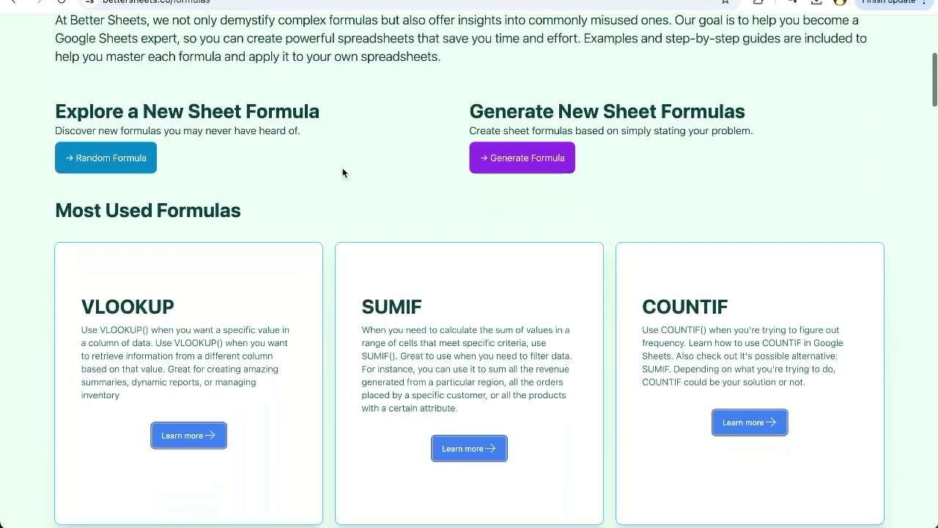
scroll(342, 172, down, 2)
scroll(342, 172, down, 1)
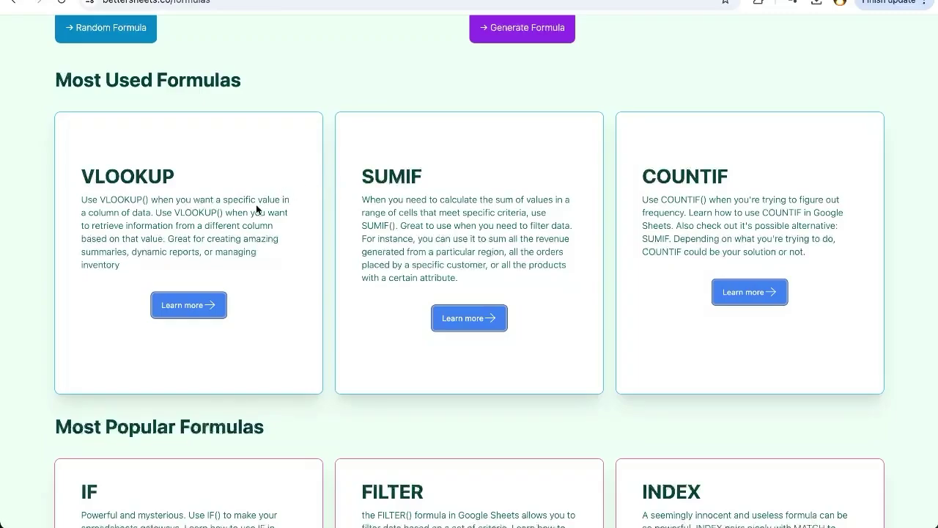
scroll(257, 209, down, 2)
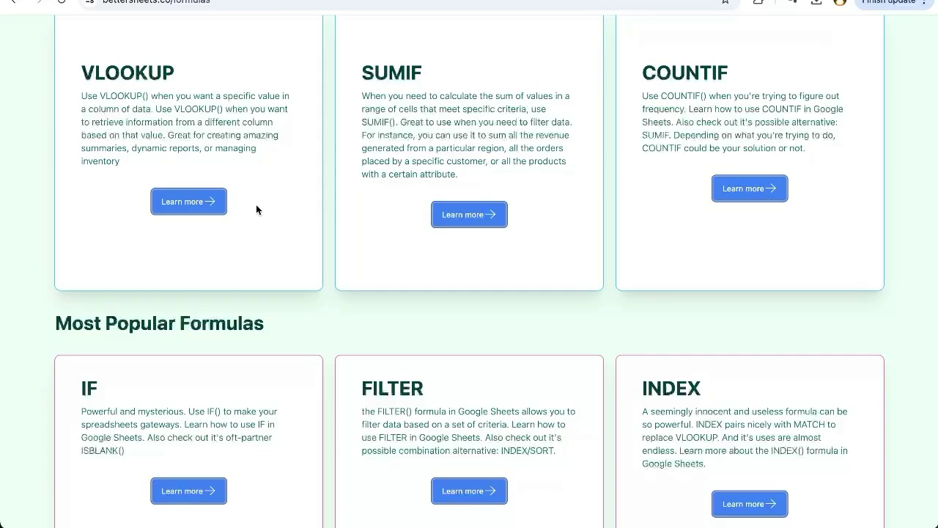
scroll(257, 209, down, 5)
scroll(257, 209, down, 5)
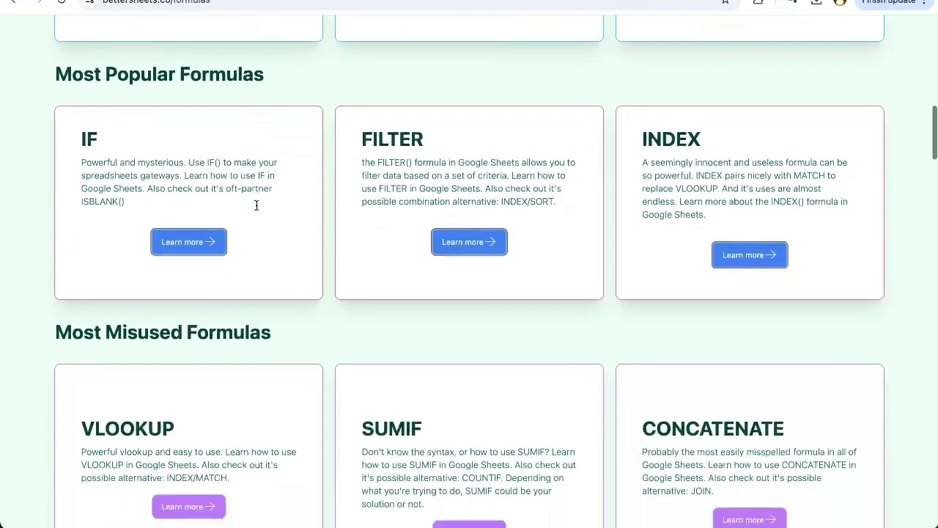
scroll(257, 210, down, 5)
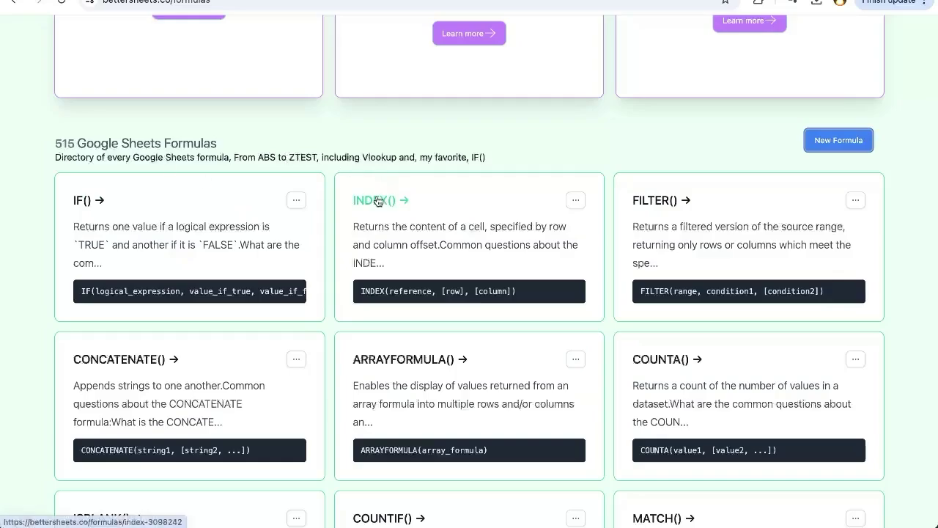
click(92, 205)
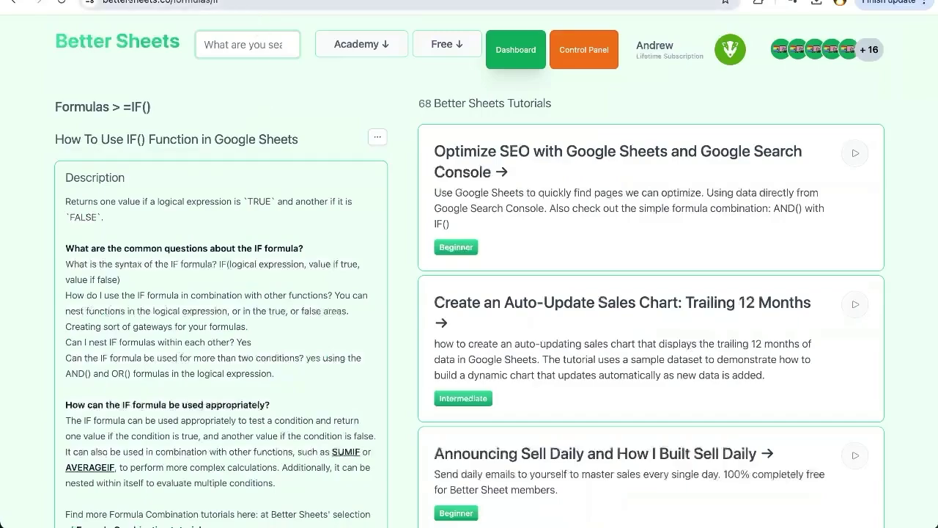
click(224, 3)
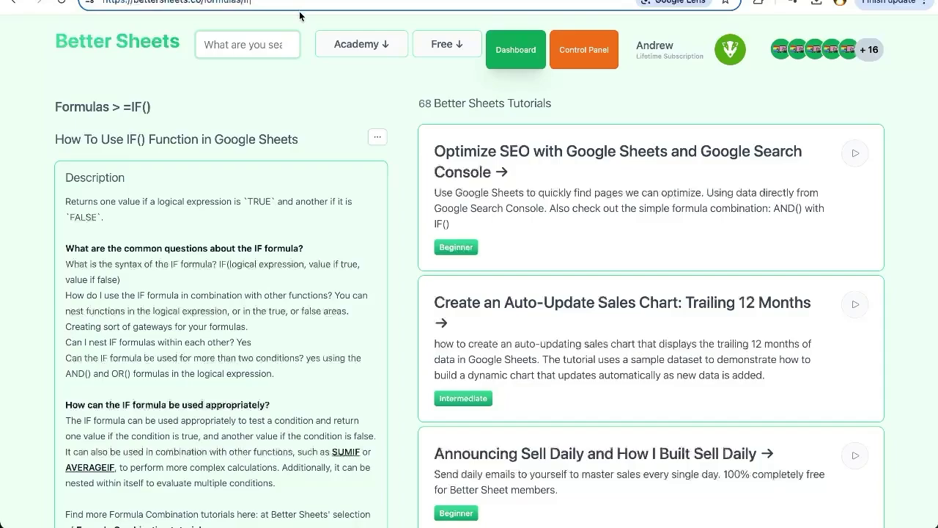
Look through the IF() page's description, list of related tutorials, further reading and AI formula generation resources.
key(BackSpace)
scroll(350, 221, down, 1)
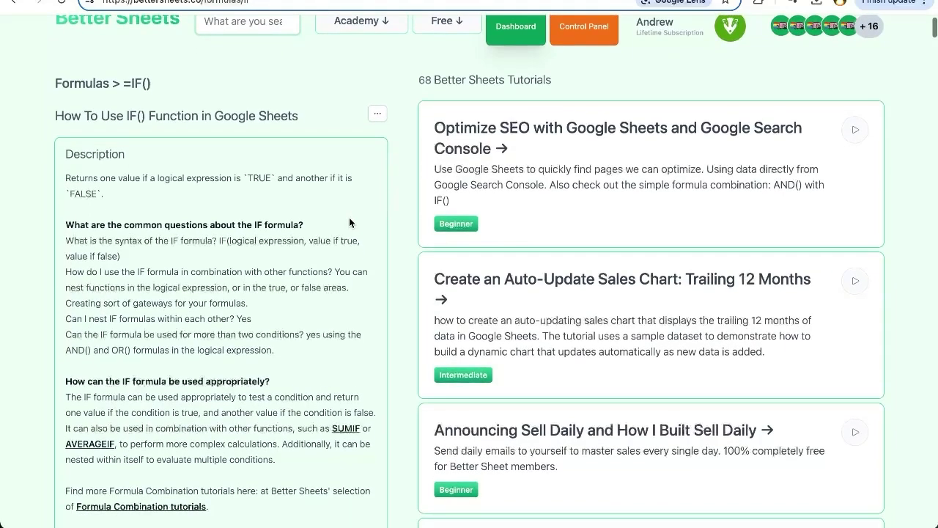
scroll(349, 217, down, 1)
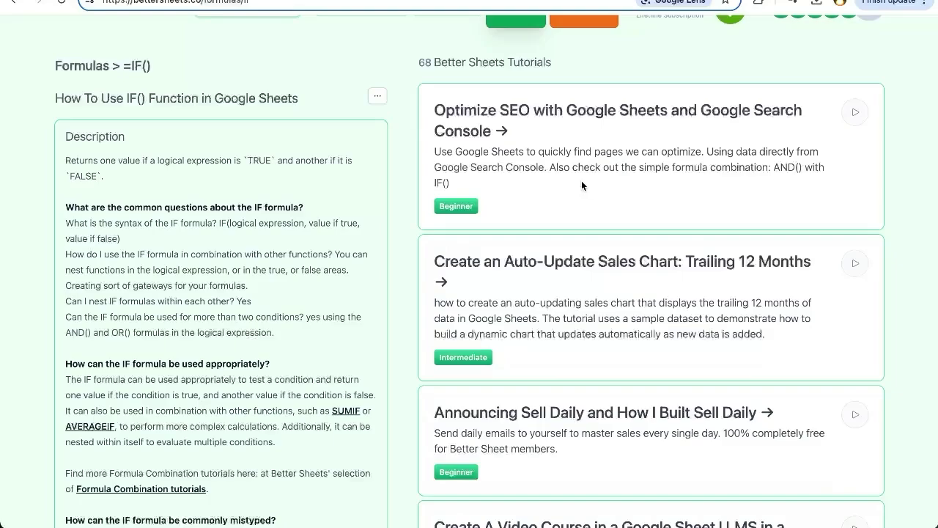
scroll(582, 182, down, 1)
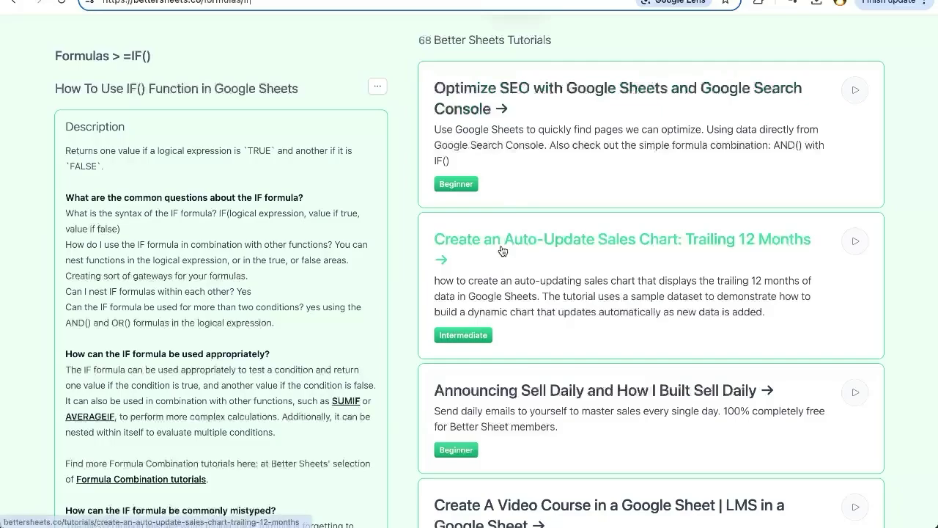
scroll(504, 198, down, 3)
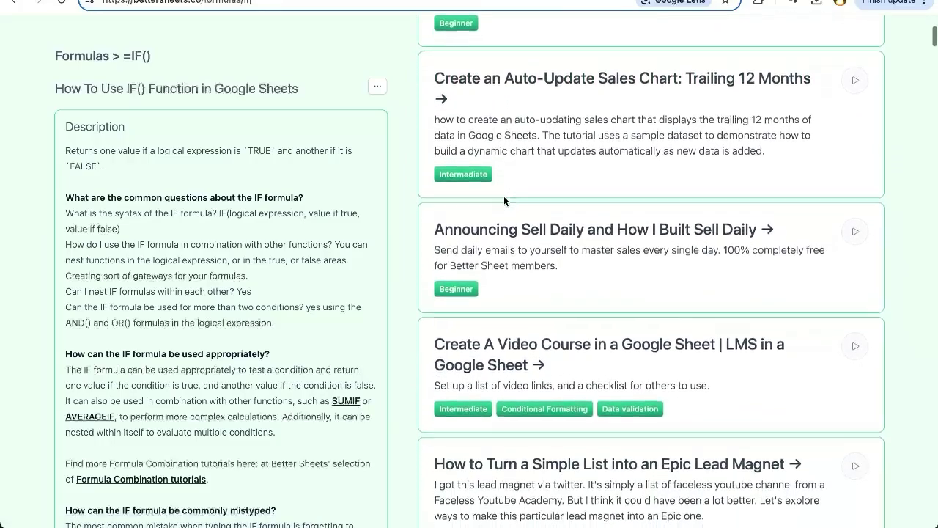
scroll(503, 198, down, 10)
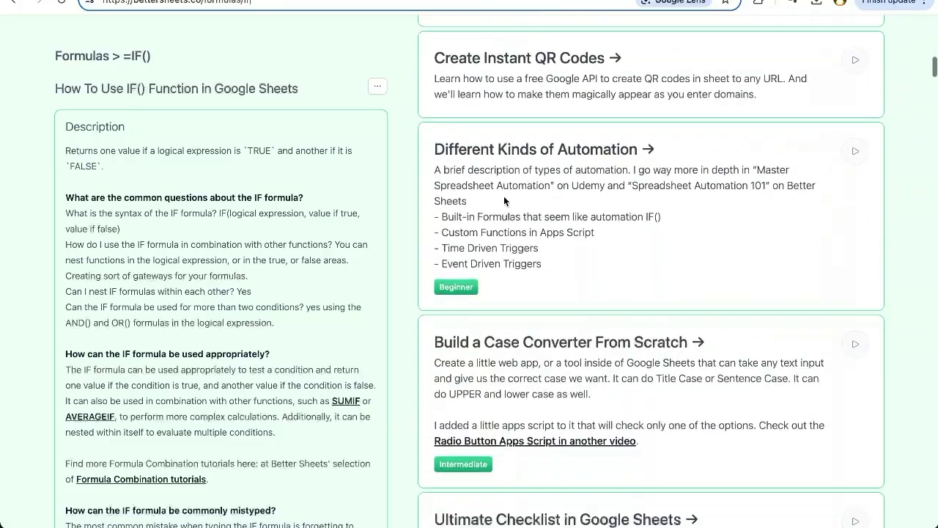
scroll(504, 196, down, 10)
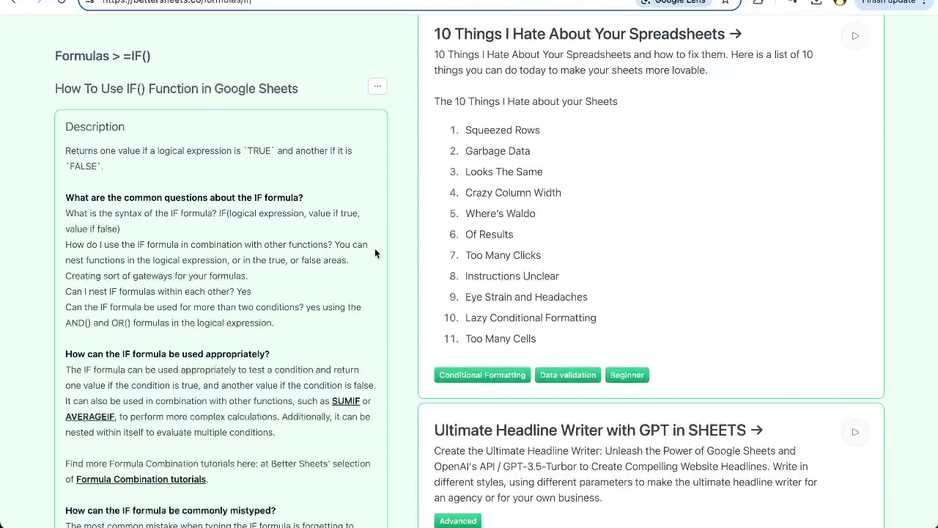
scroll(458, 255, down, 15)
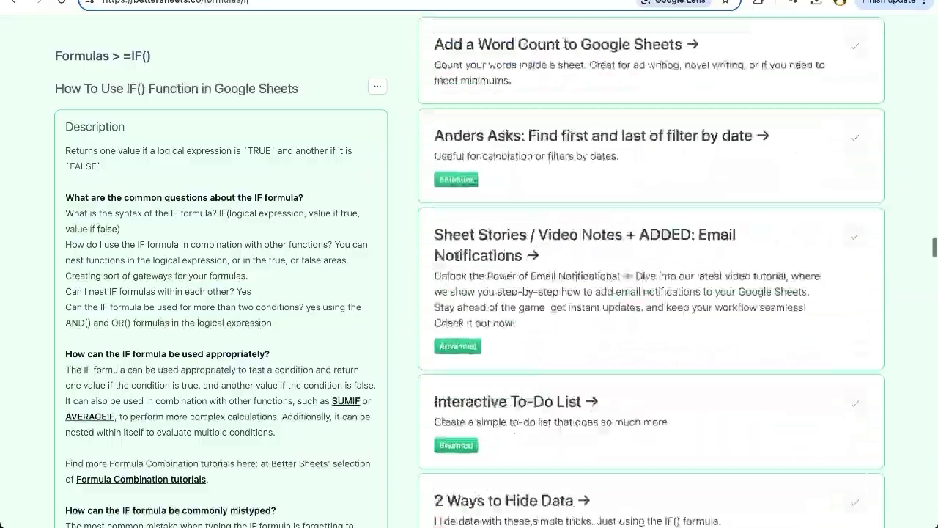
scroll(457, 255, down, 20)
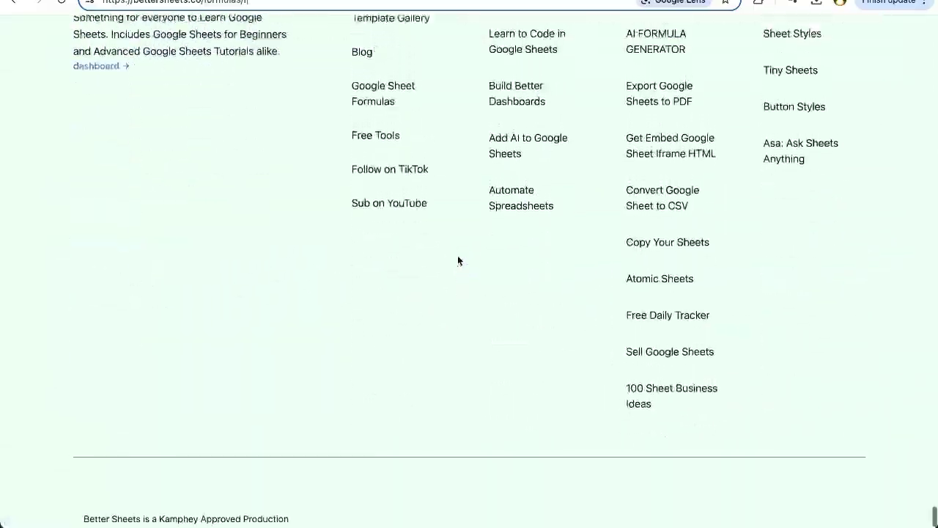
scroll(459, 261, up, 15)
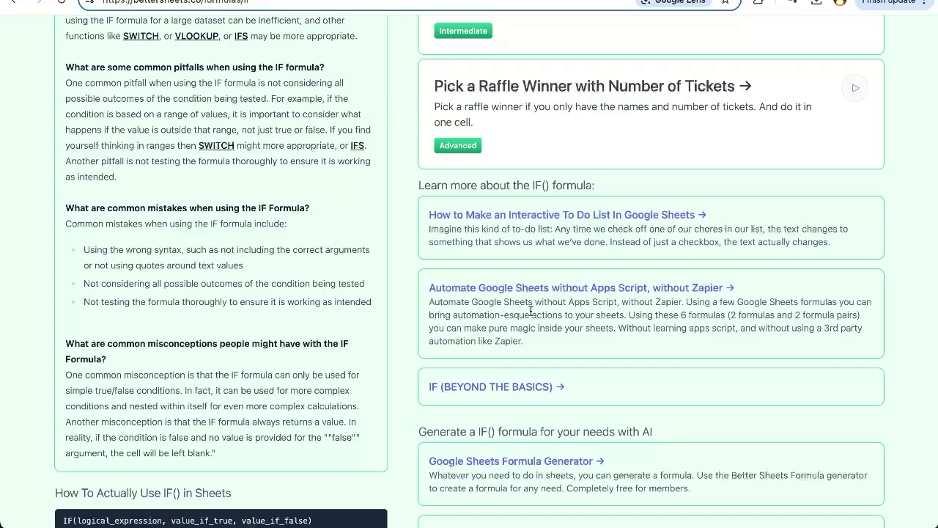
scroll(490, 303, down, 3)
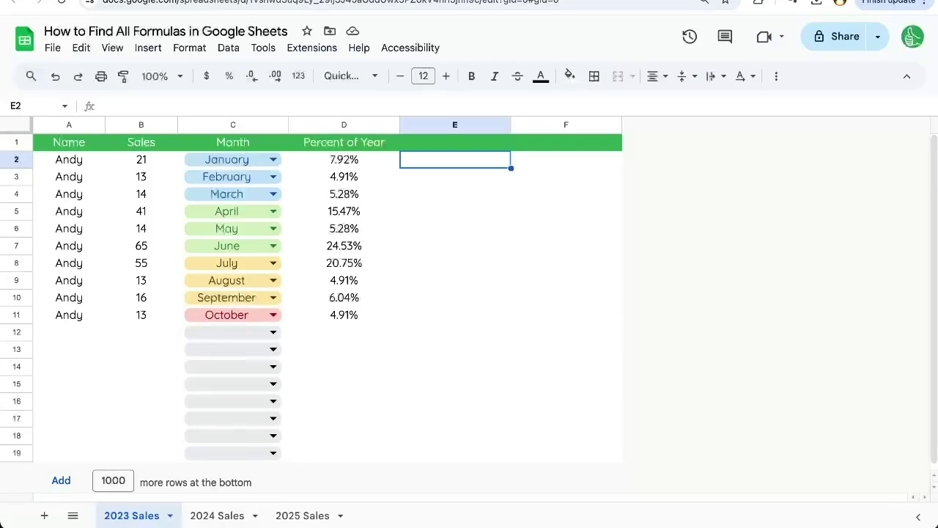
Start an IF formula in cell E4 by entering =IF( to bring up its syntax hint.
click(451, 212)
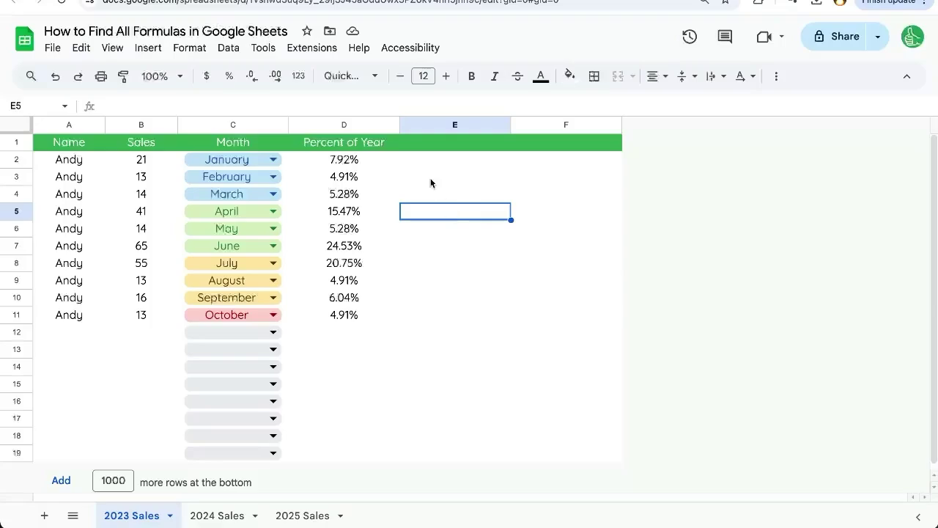
click(475, 193)
text(=)
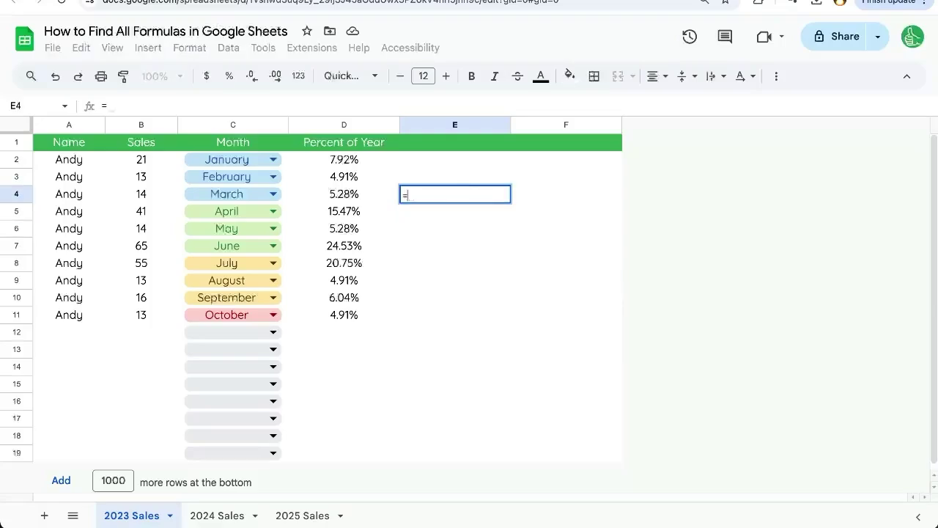
text(IF()
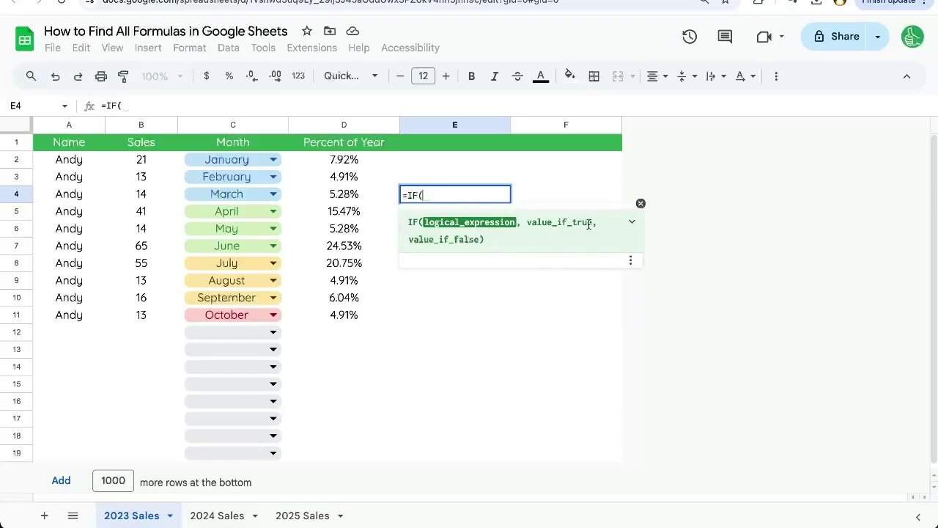
Expand the IF syntax hint and read the full function help, including sample usage, syntax, notes and examples.
click(631, 224)
scroll(584, 336, down, 4)
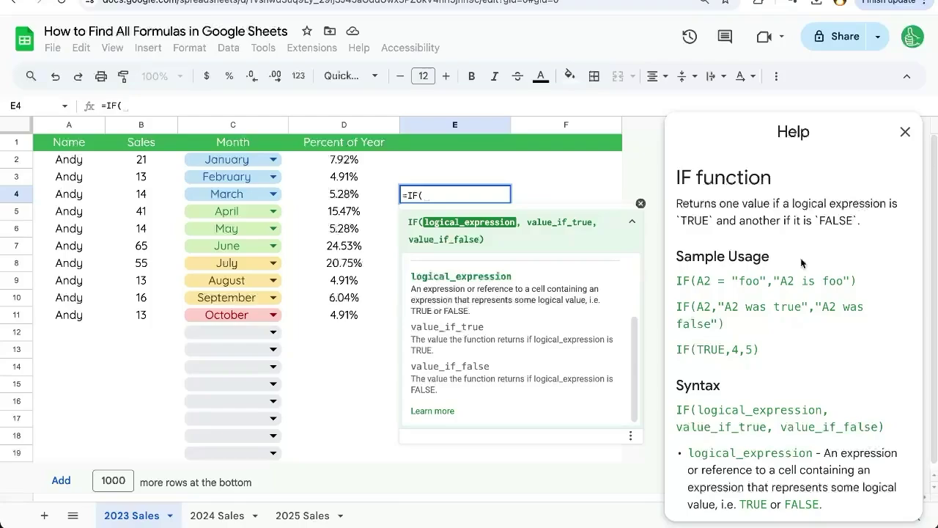
scroll(801, 263, down, 4)
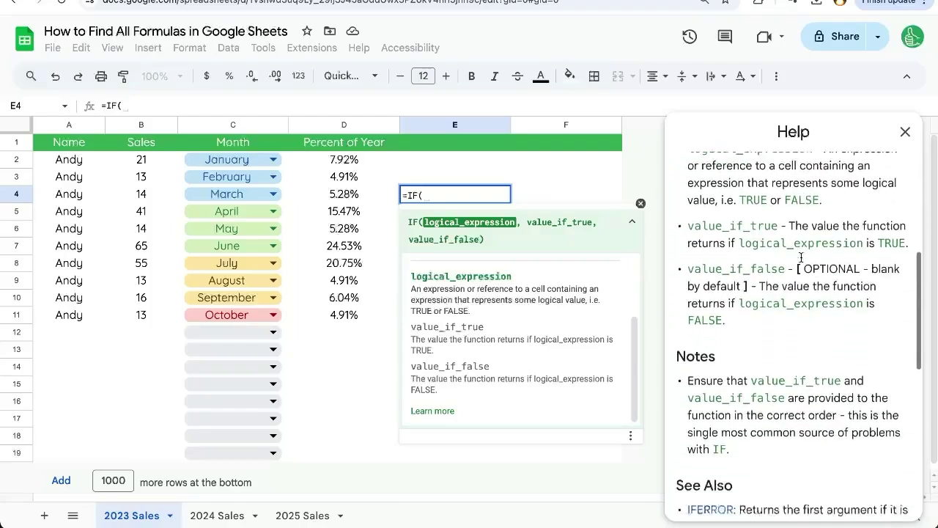
scroll(800, 257, down, 3)
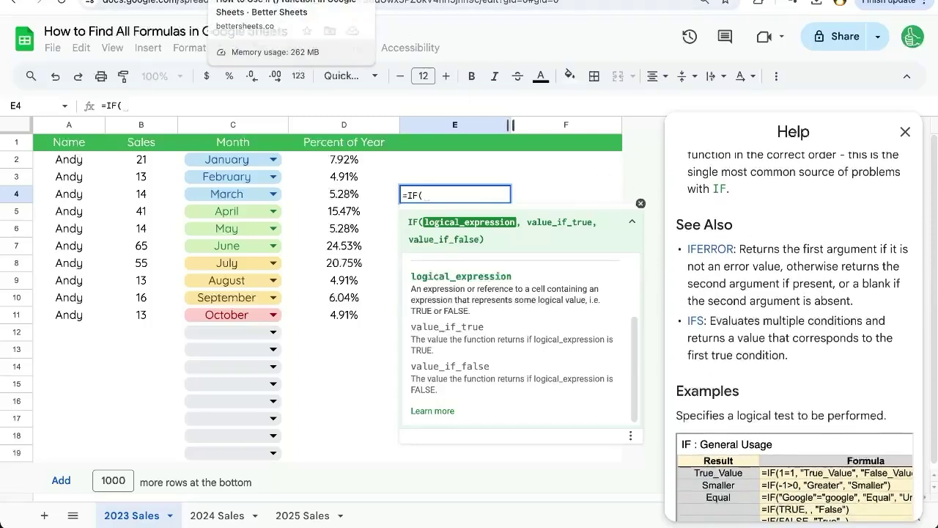
Review the Better Sheets IF() page again, and close the IF function help back in the spreadsheet.
click(396, 0)
scroll(383, 181, up, 5)
scroll(388, 179, up, 5)
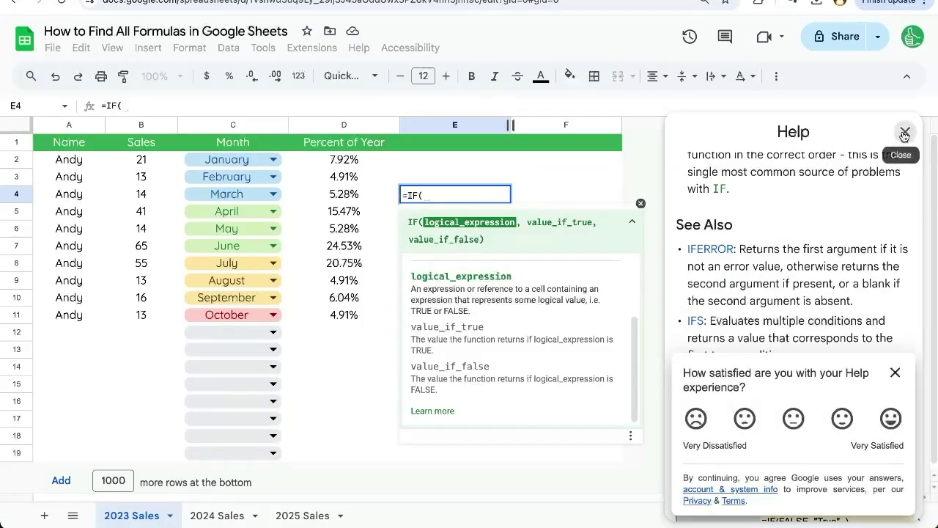
click(902, 131)
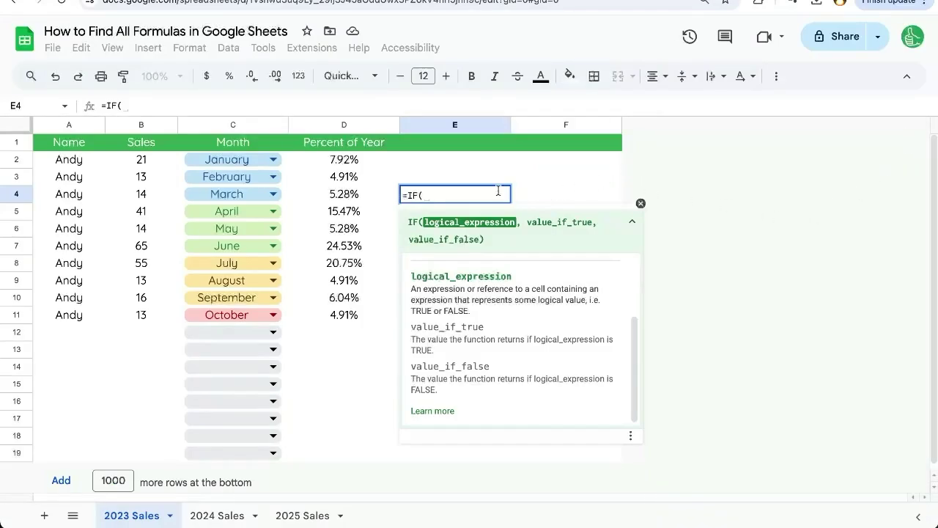